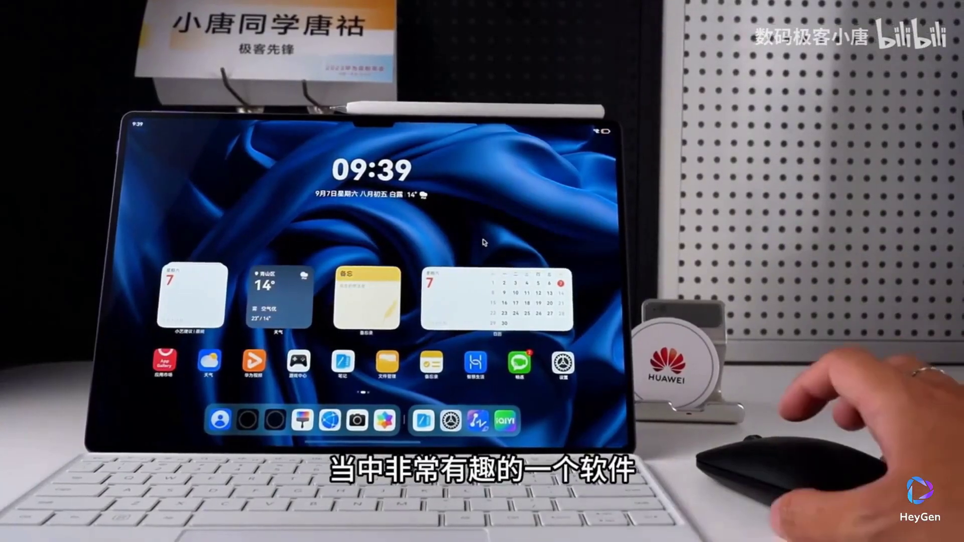
scroll(485, 242, down, 1)
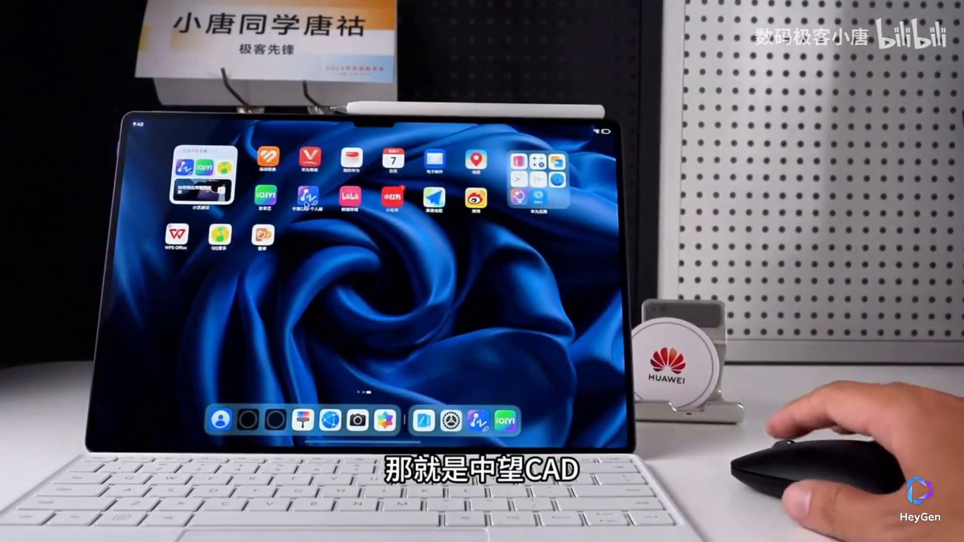
Launch ZWCAD from the tablet app grid so a blank Drawing1 opens
click(311, 197)
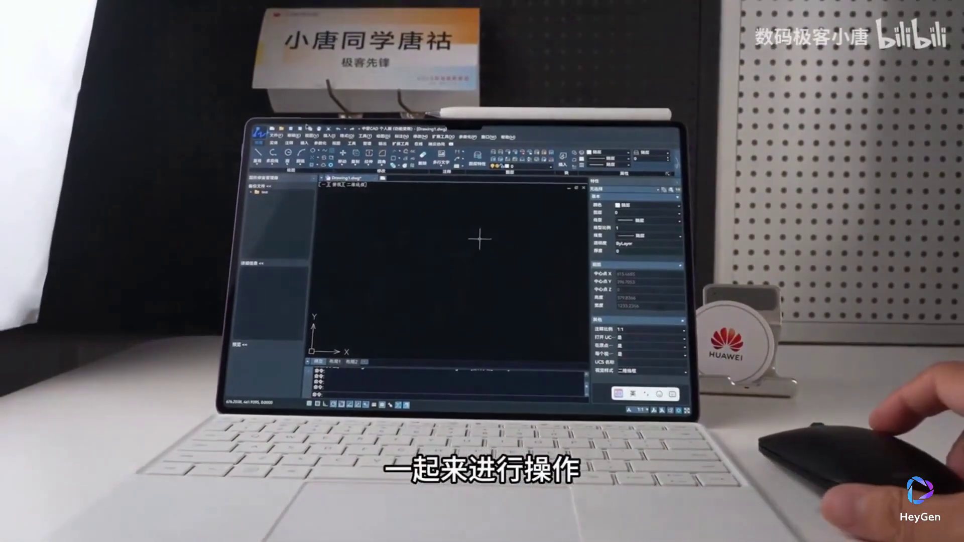
Draw a rectangle in the centre of Drawing1 with the REC command
click(408, 232)
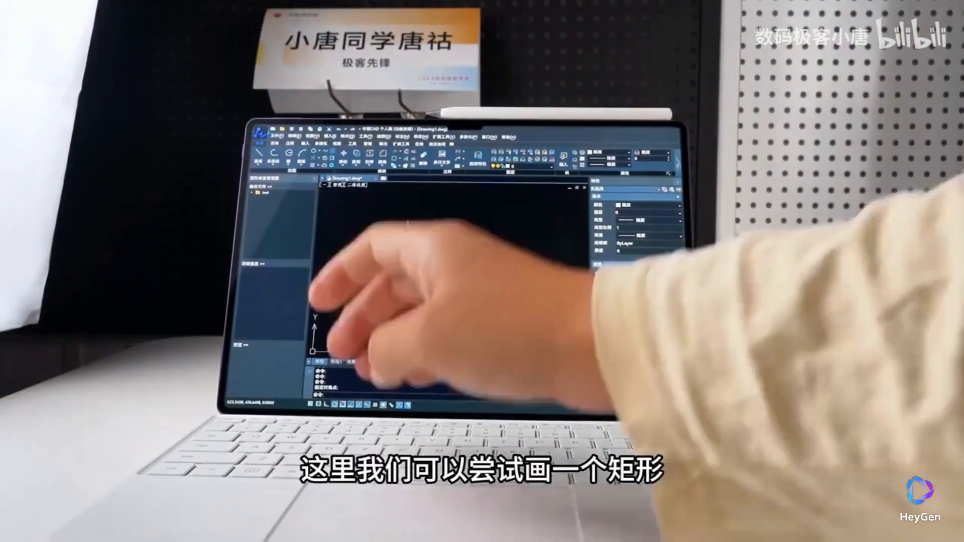
text(rec)
key(Return)
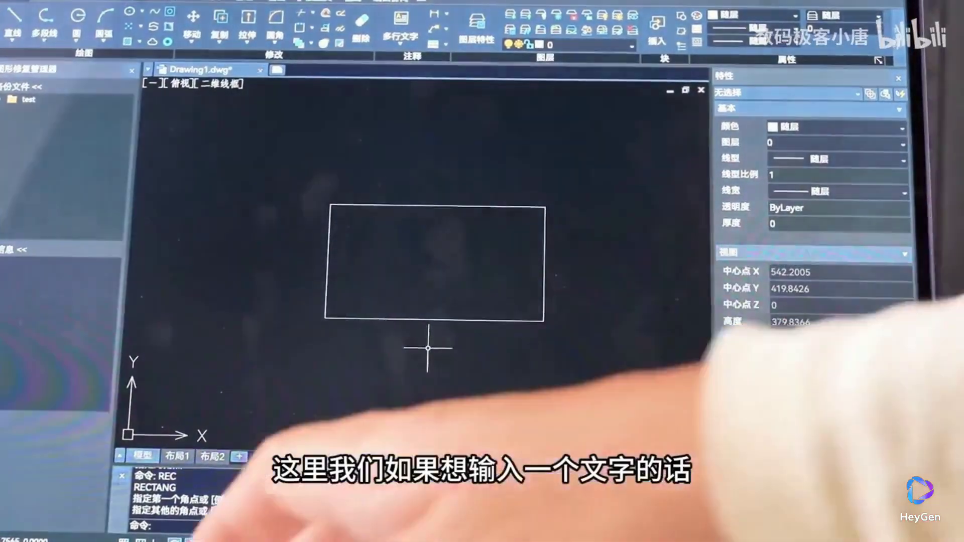
text(t)
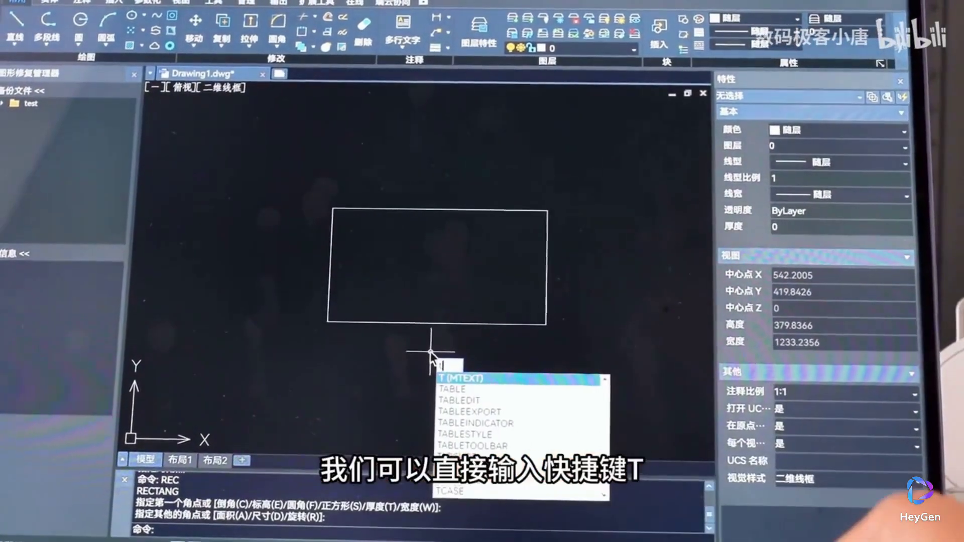
Start MTEXT and define a text box spanning the rectangle's interior
key(Return)
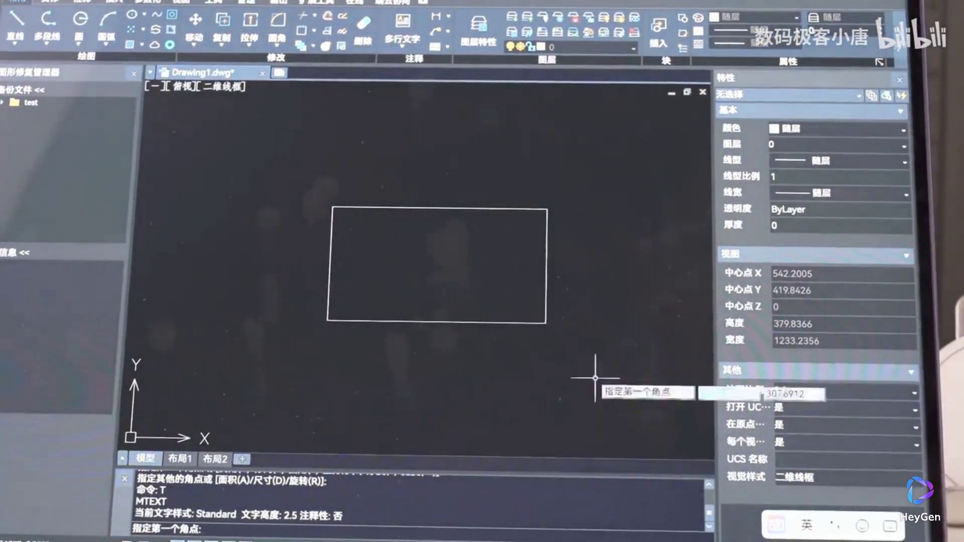
click(353, 237)
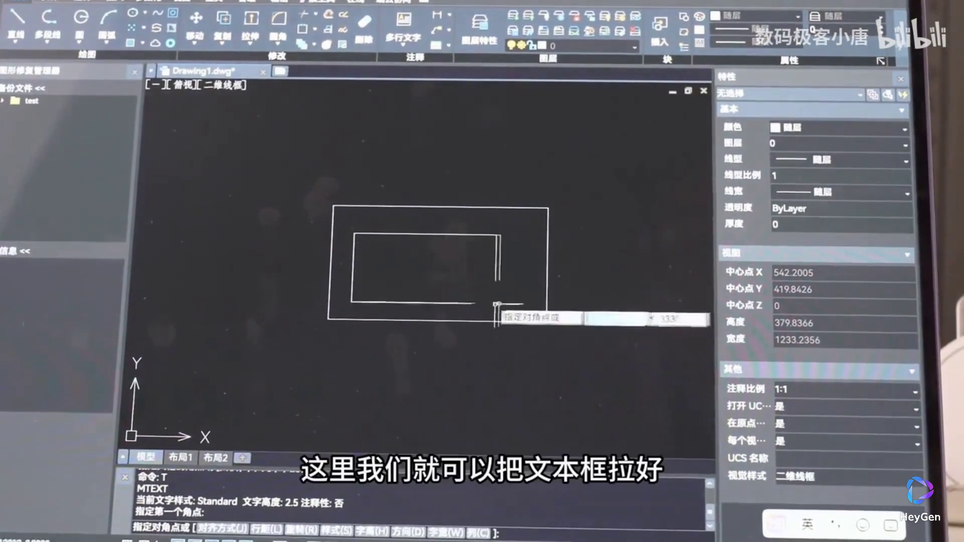
click(529, 295)
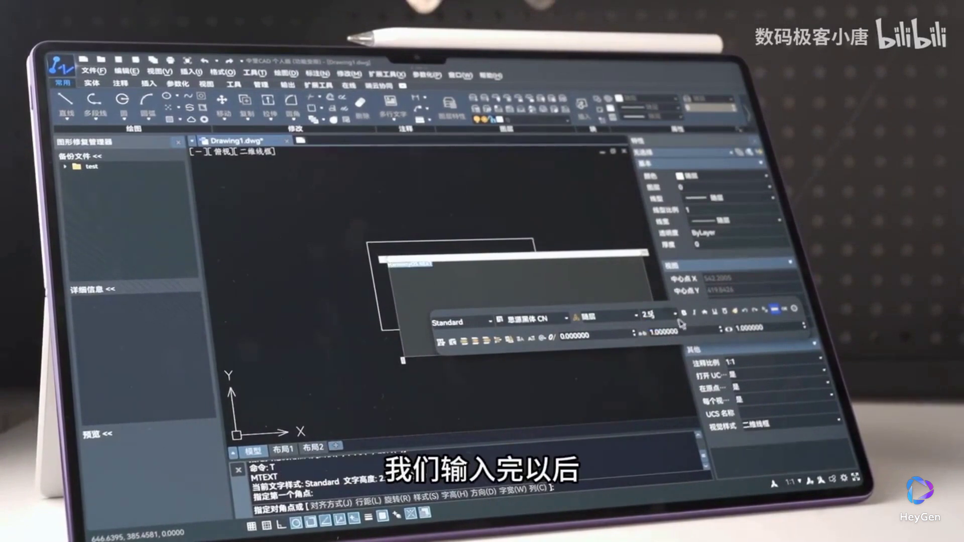
text(sc)
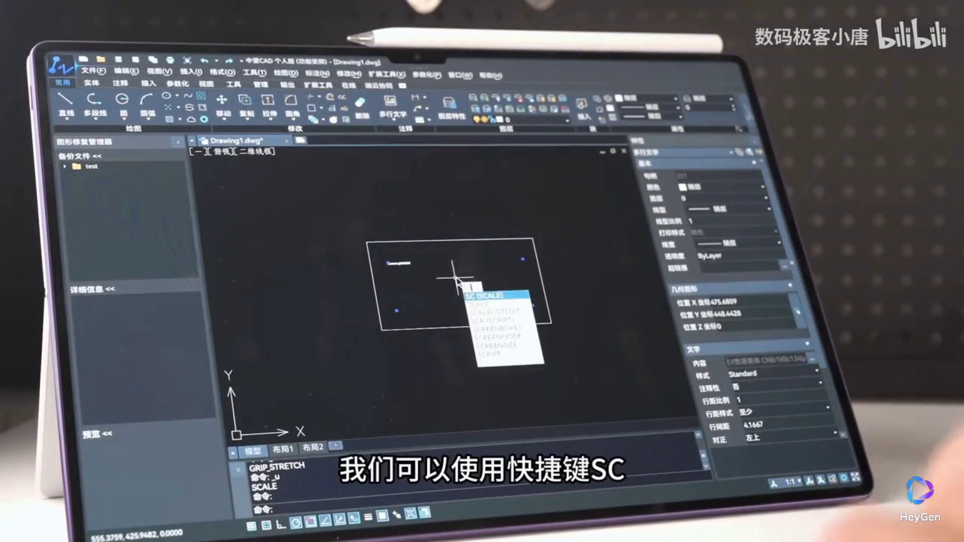
Scale the HarmonyOS NEXT text by 5, then open backup test.dwg in model space
key(Return)
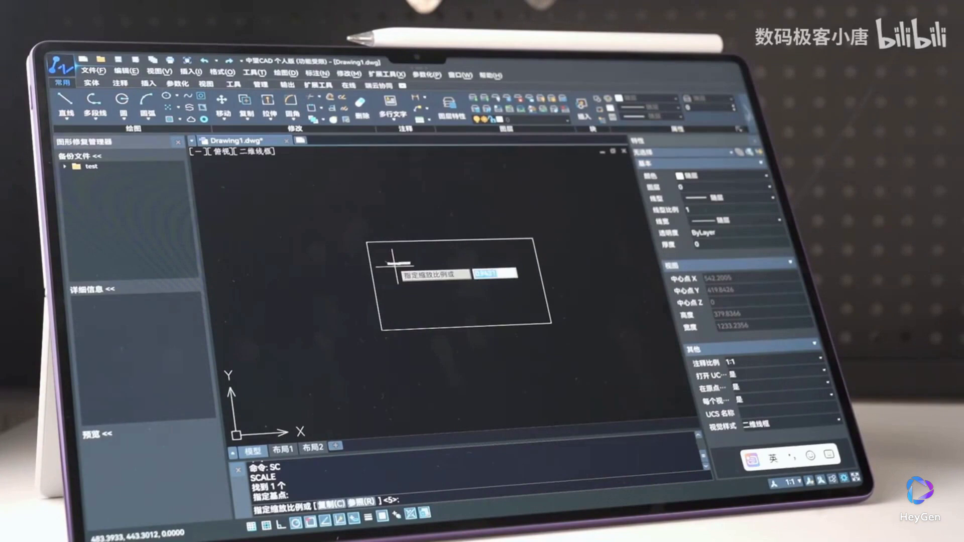
text(5)
key(Return)
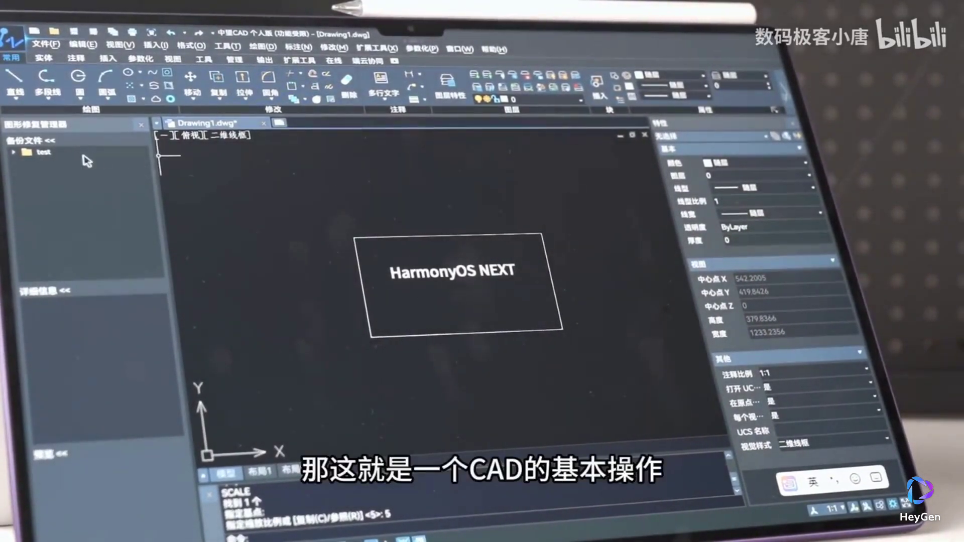
click(51, 153)
double_click(75, 162)
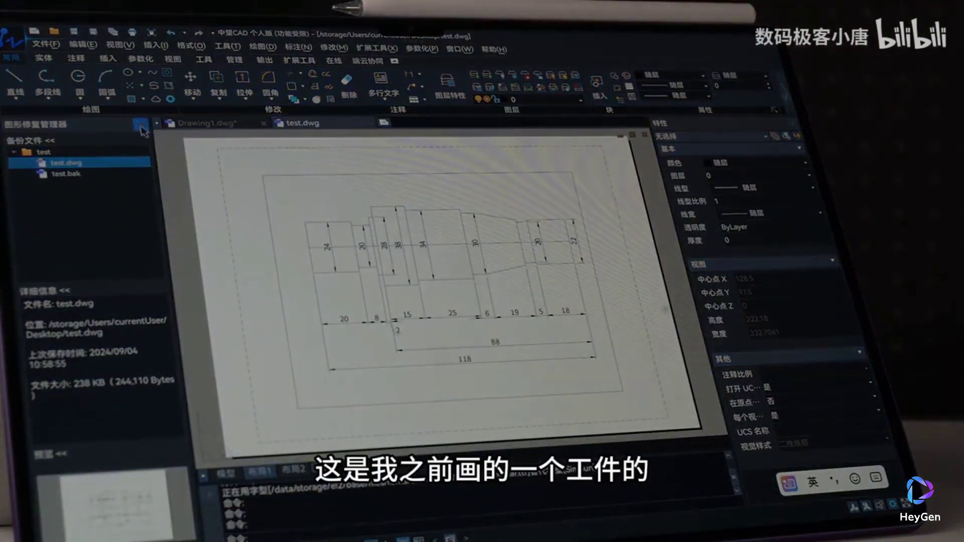
click(140, 126)
click(63, 484)
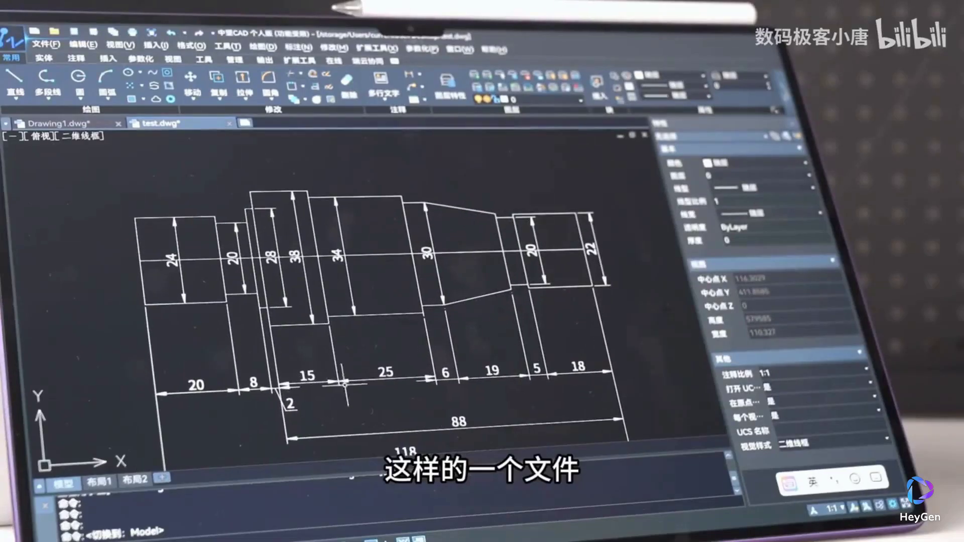